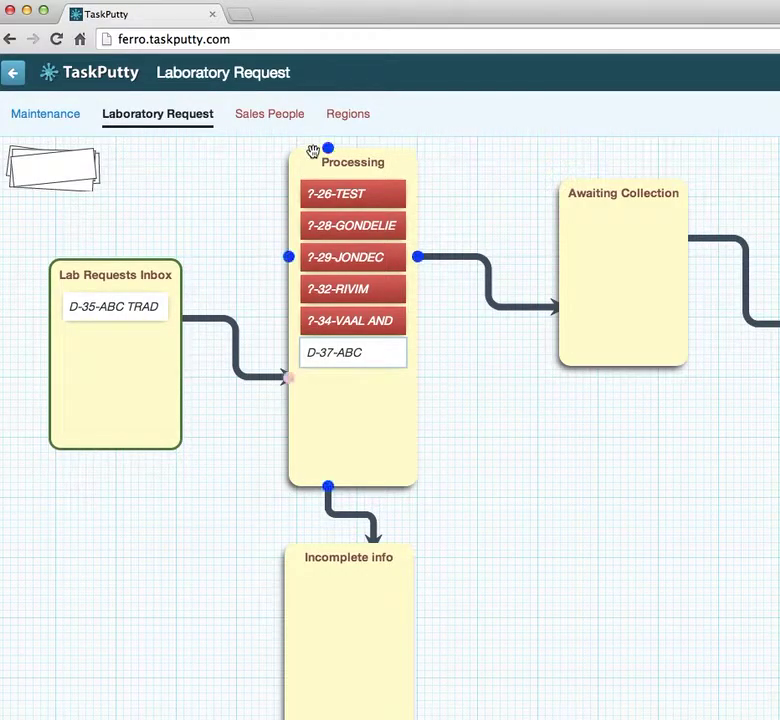
# - Sign in to the lite site in the browser with the user's username and password
pyautogui.press('super+Tab')
pyautogui.press('super+Tab')
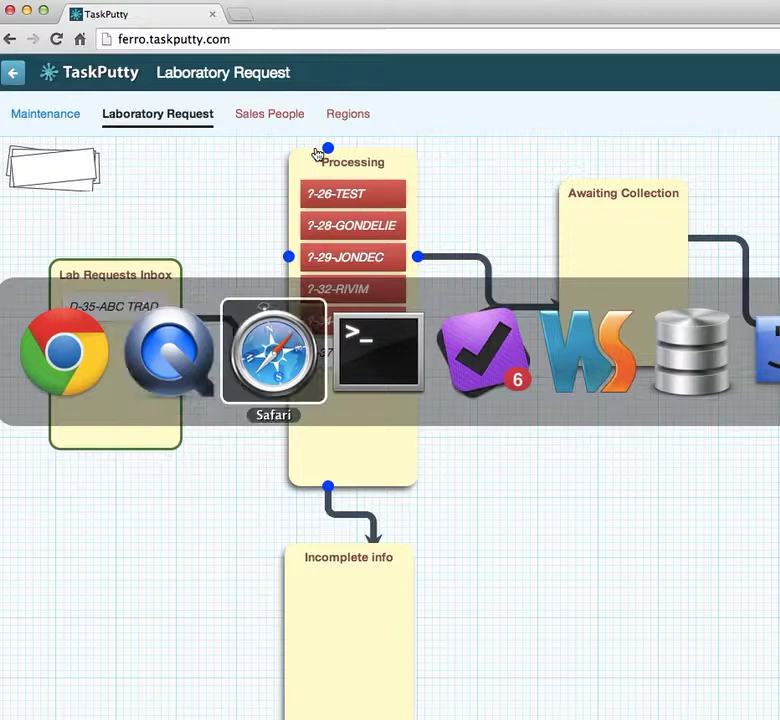
pyautogui.click(501, 122)
pyautogui.write('nadines')
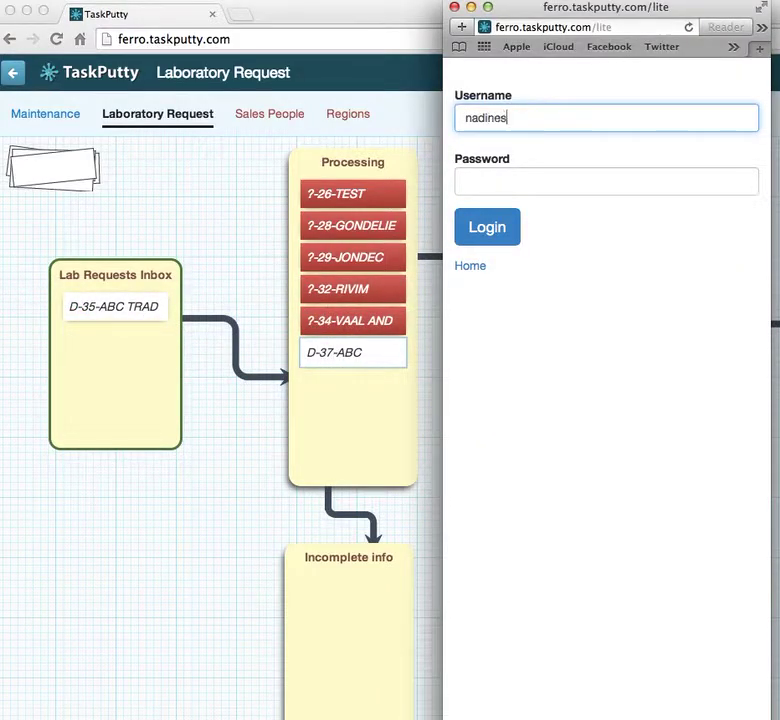
pyautogui.press('Tab')
pyautogui.write('123456')
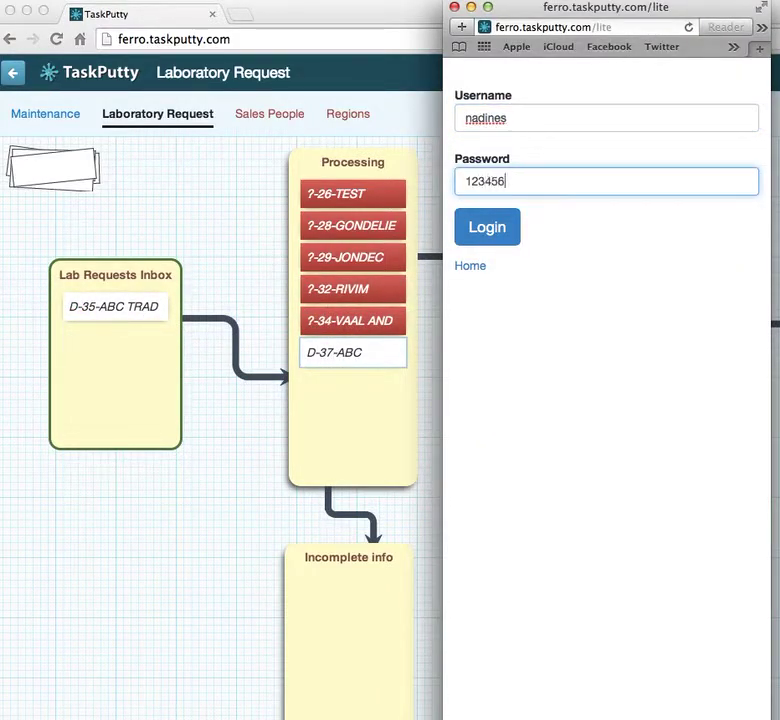
pyautogui.click(485, 229)
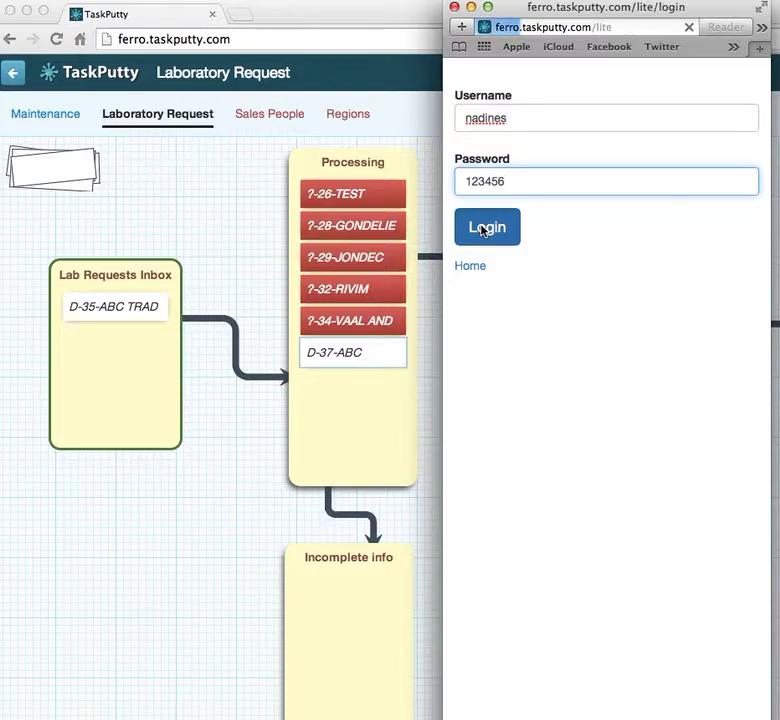
# - Start a new Laboratory Request for customer XYZ Trading and enter the requester's name
pyautogui.click(592, 118)
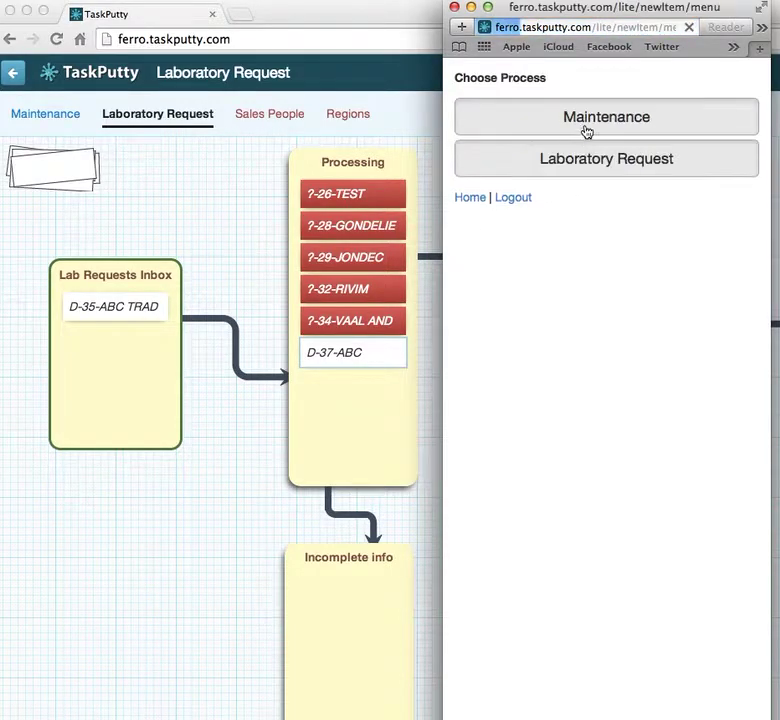
pyautogui.click(587, 158)
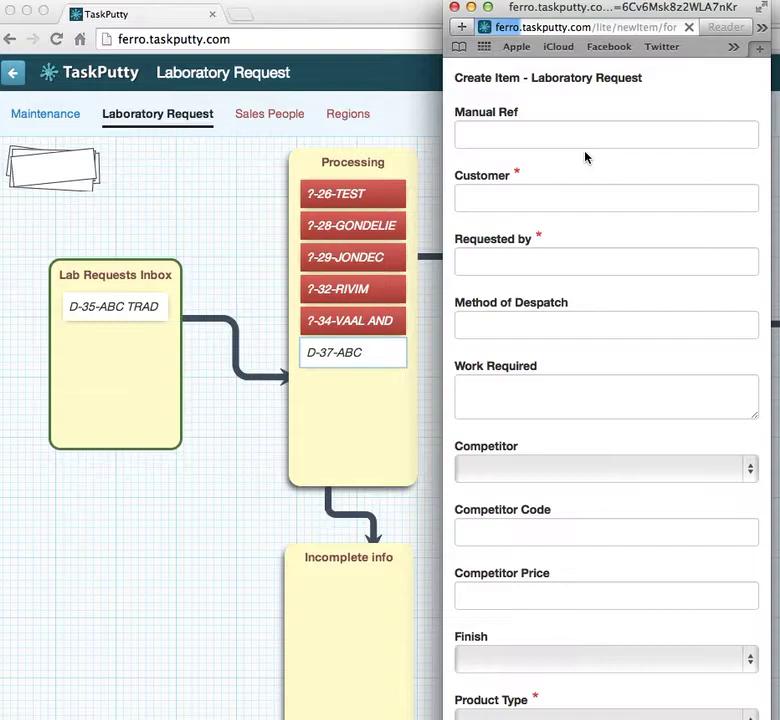
pyautogui.click(509, 196)
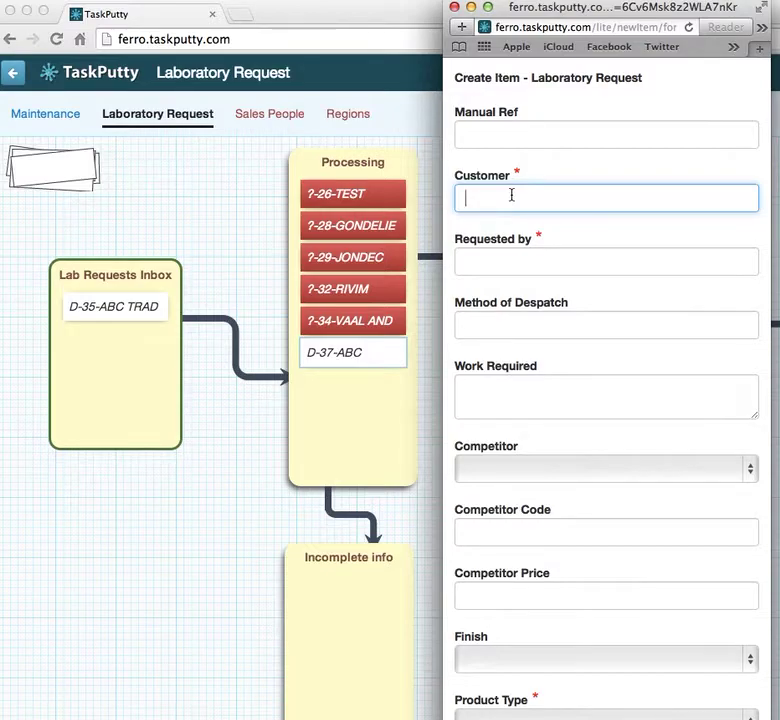
pyautogui.write('XYZ Trading')
pyautogui.click(530, 257)
pyautogui.write('Mark')
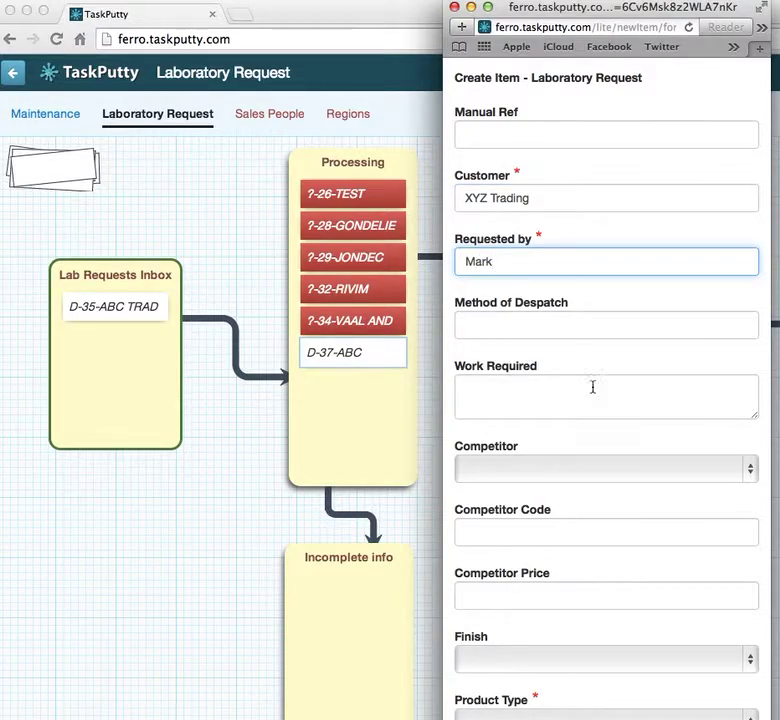
# - Set product type VS, tick Process Now, and create the request
pyautogui.scroll(-5, 580, 400)
pyautogui.click(546, 502)
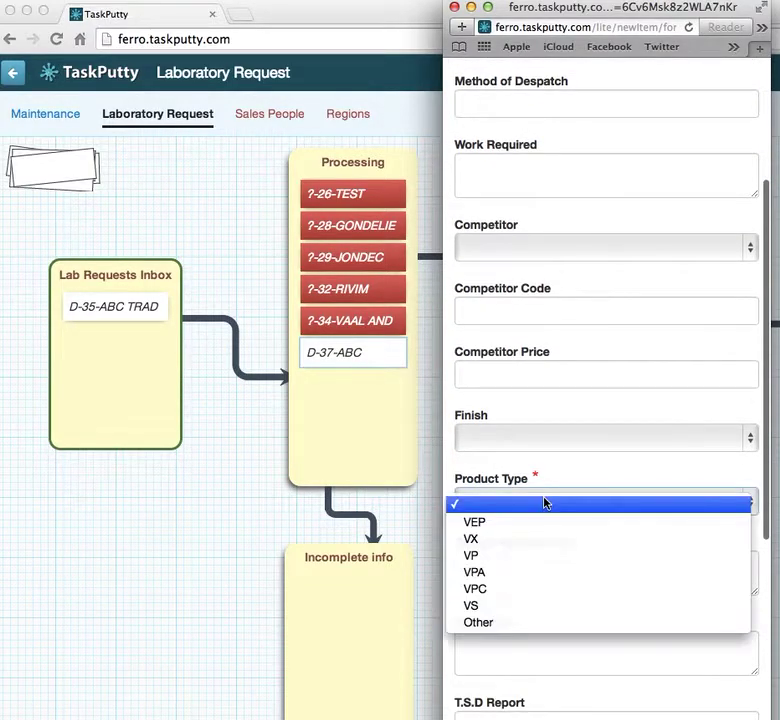
pyautogui.click(501, 606)
pyautogui.scroll(-6, 540, 538)
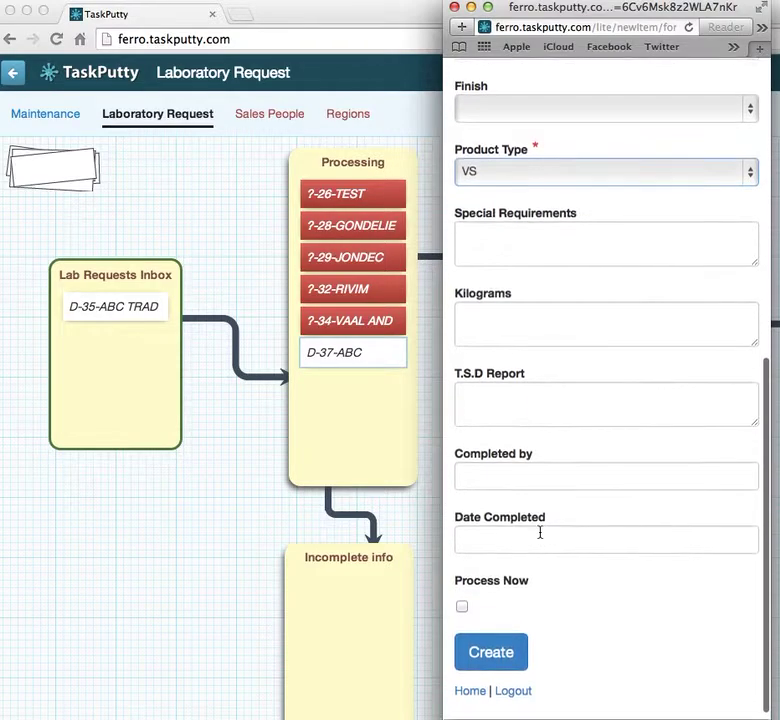
pyautogui.click(461, 617)
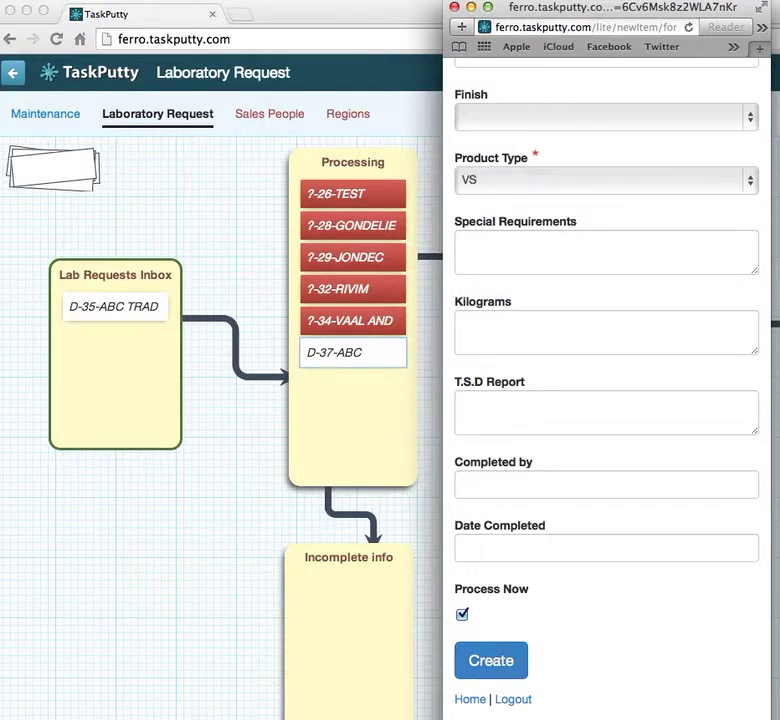
pyautogui.click(492, 661)
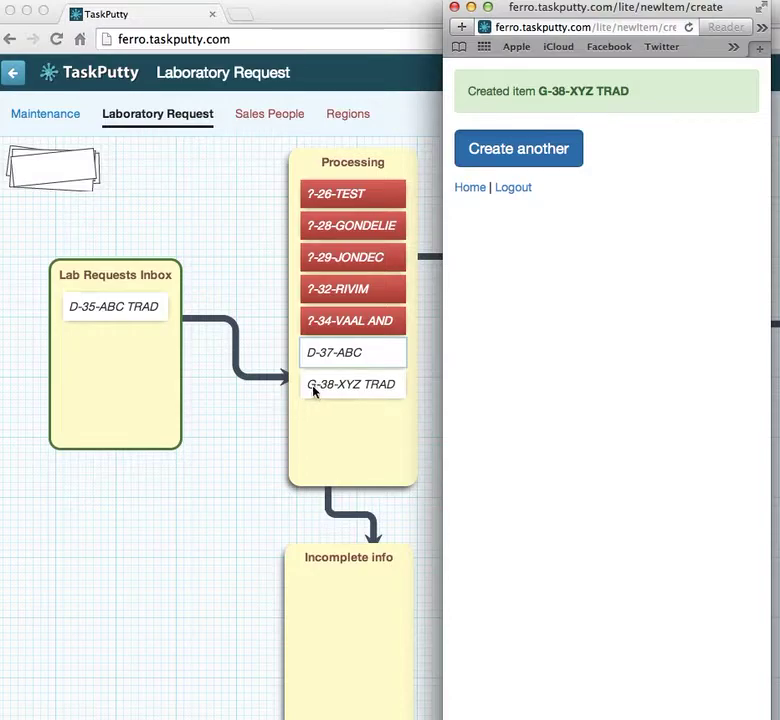
# - Add the new salesperson in an empty Sales People row, assigned to the Durban region
pyautogui.click(234, 210)
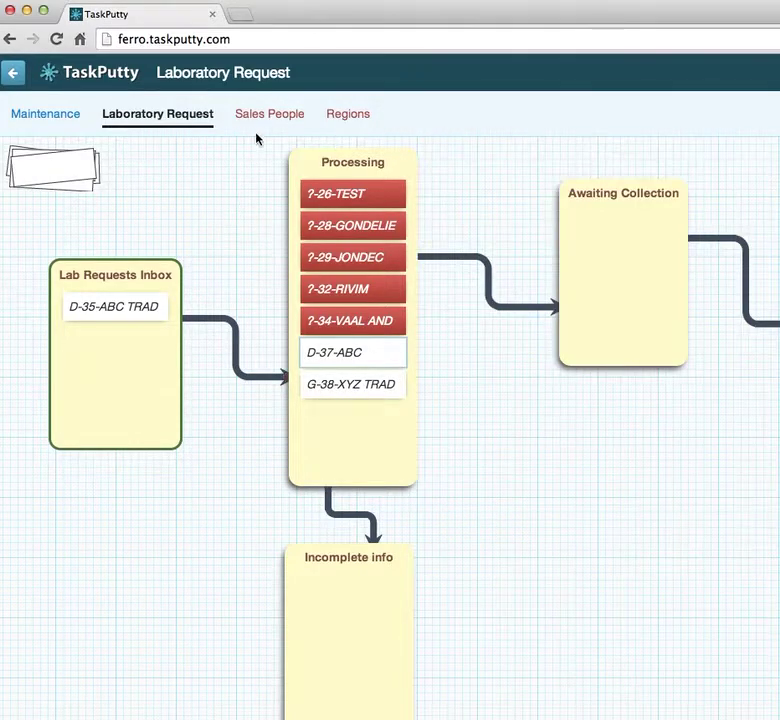
pyautogui.click(268, 116)
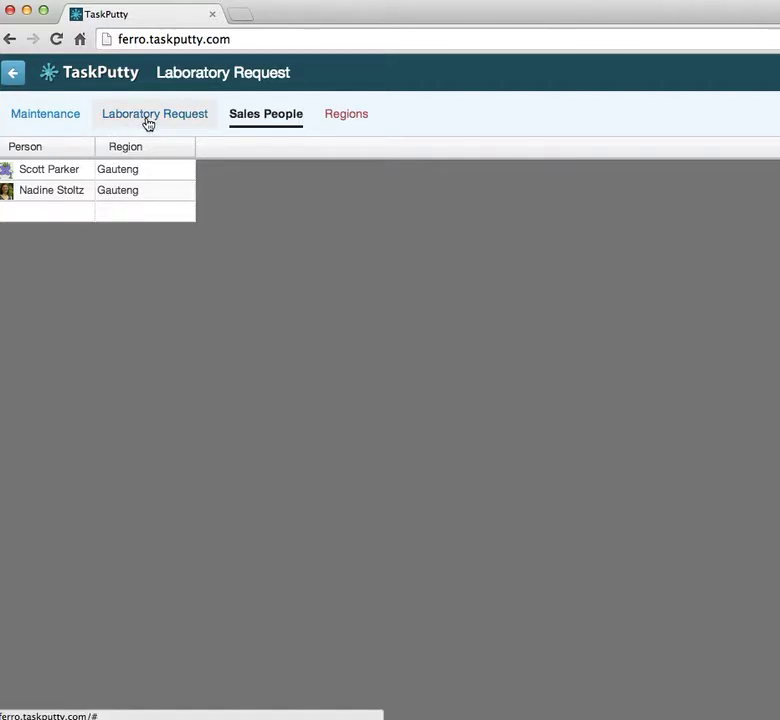
pyautogui.click(48, 213)
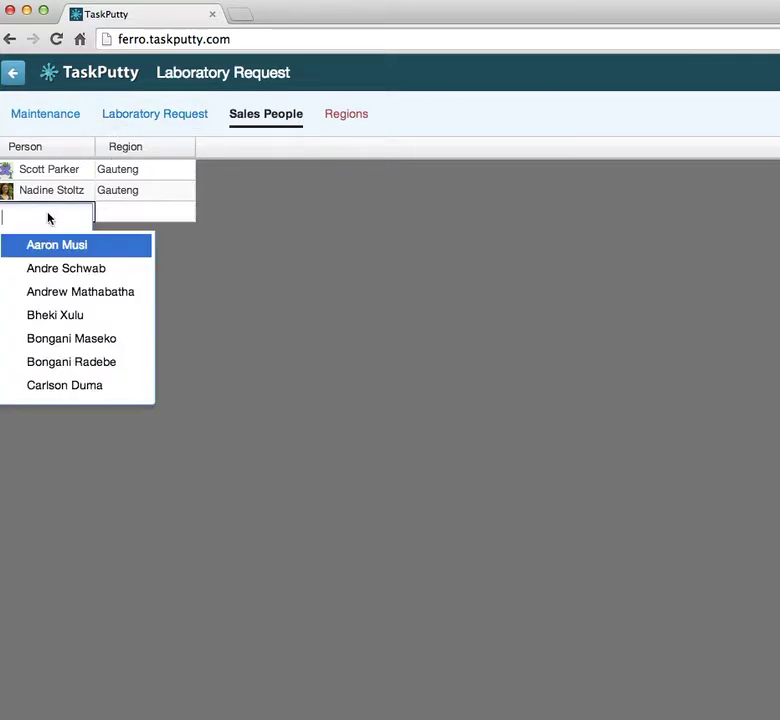
pyautogui.write('mann')
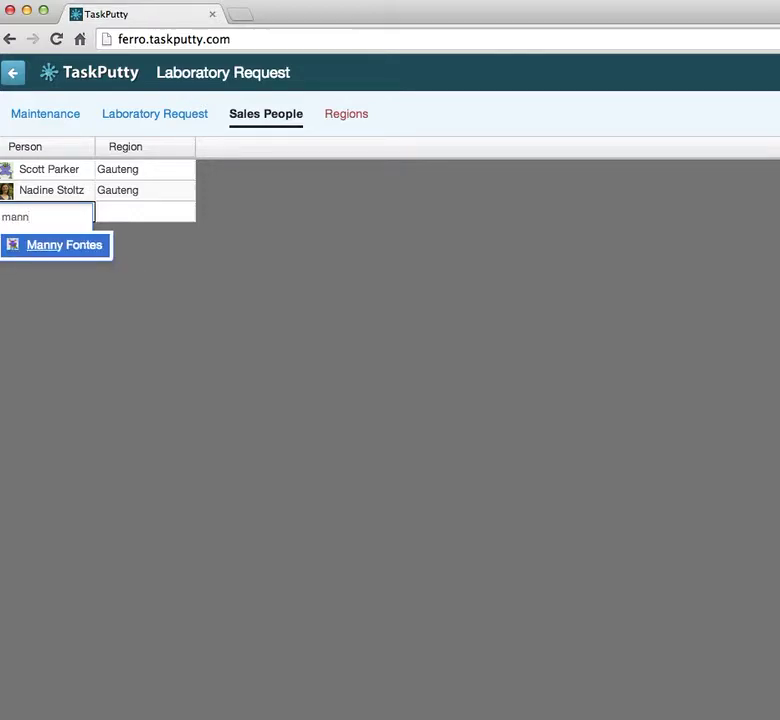
pyautogui.click(59, 250)
pyautogui.click(143, 217)
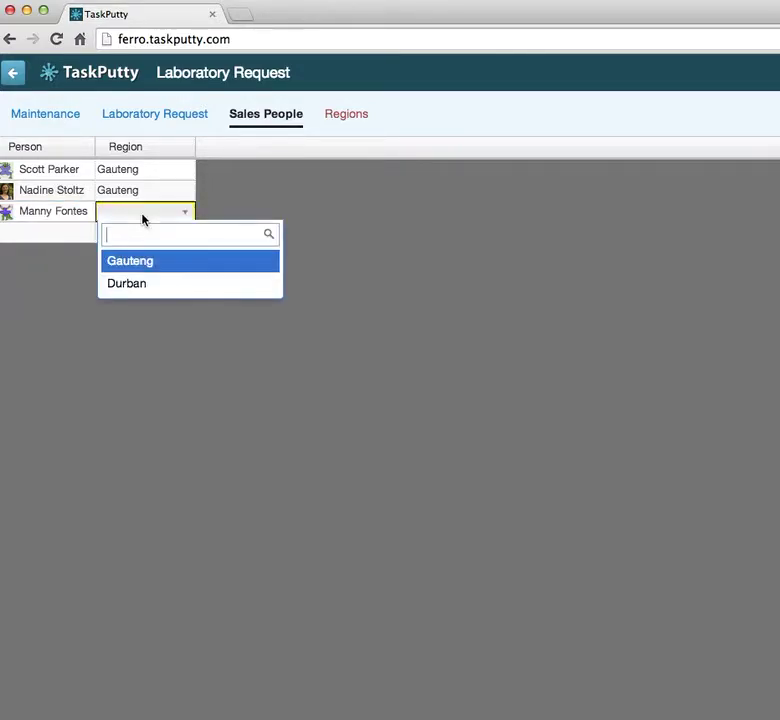
pyautogui.click(134, 283)
# - Check the Regions list, then go back to the Laboratory Request board
pyautogui.click(340, 125)
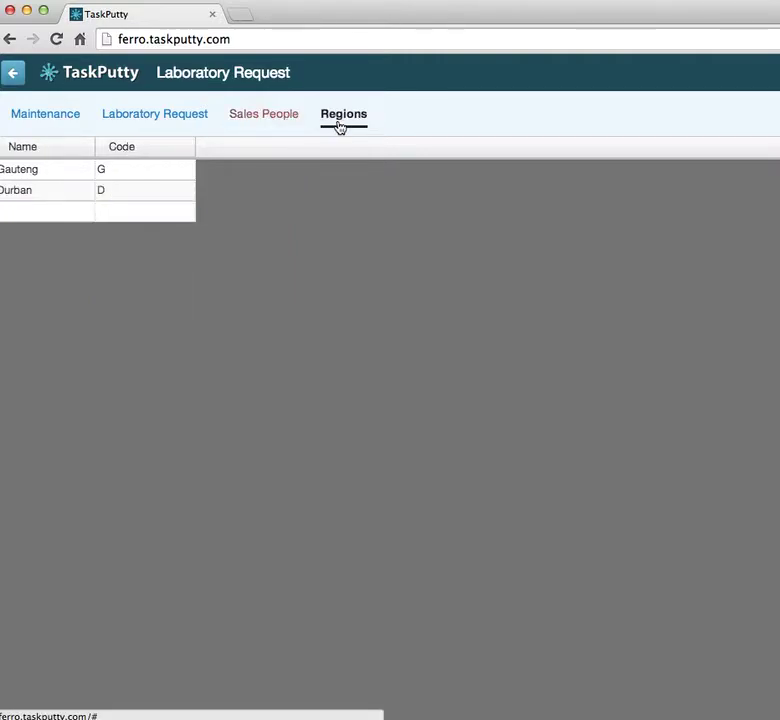
pyautogui.click(259, 120)
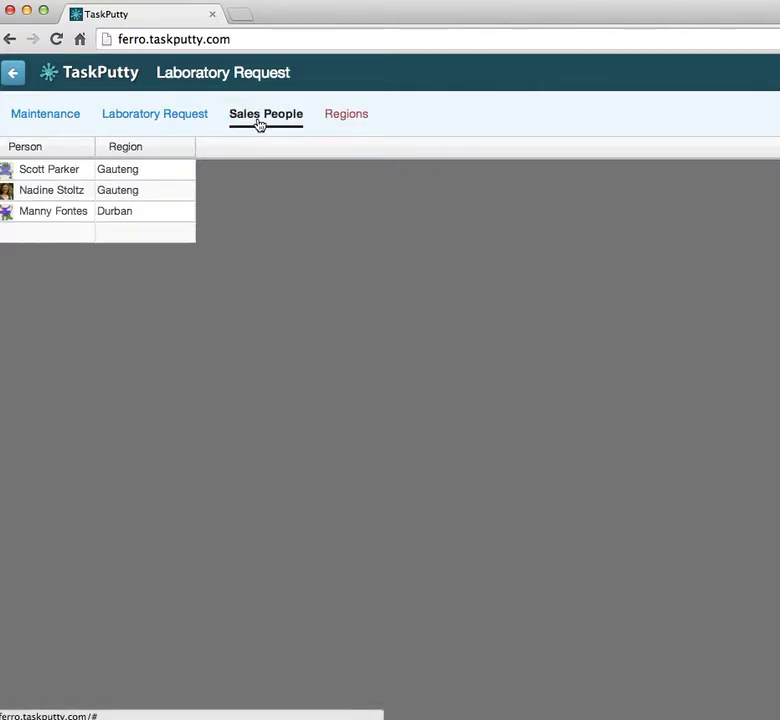
pyautogui.click(168, 118)
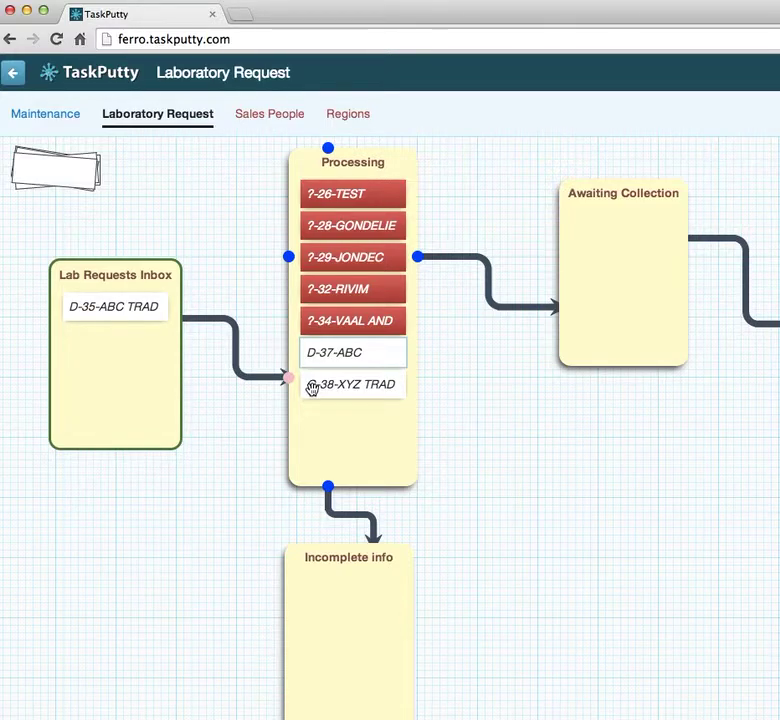
# - Log out of the lite site, sign back in as the new salesperson, and start a new item
pyautogui.press('super+Tab')
pyautogui.click(519, 194)
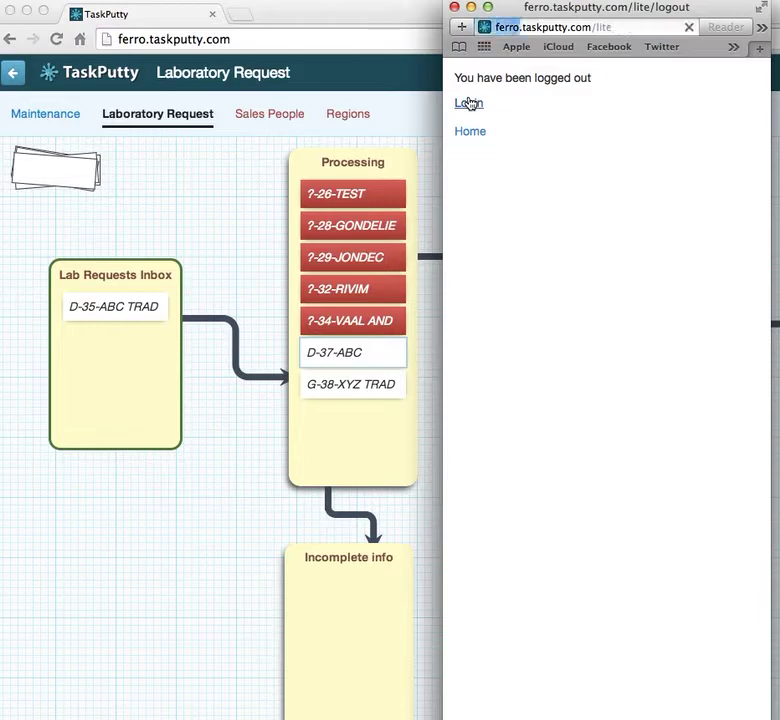
pyautogui.click(468, 103)
pyautogui.click(543, 127)
pyautogui.write('mannyf')
pyautogui.press('Tab')
pyautogui.write('123456')
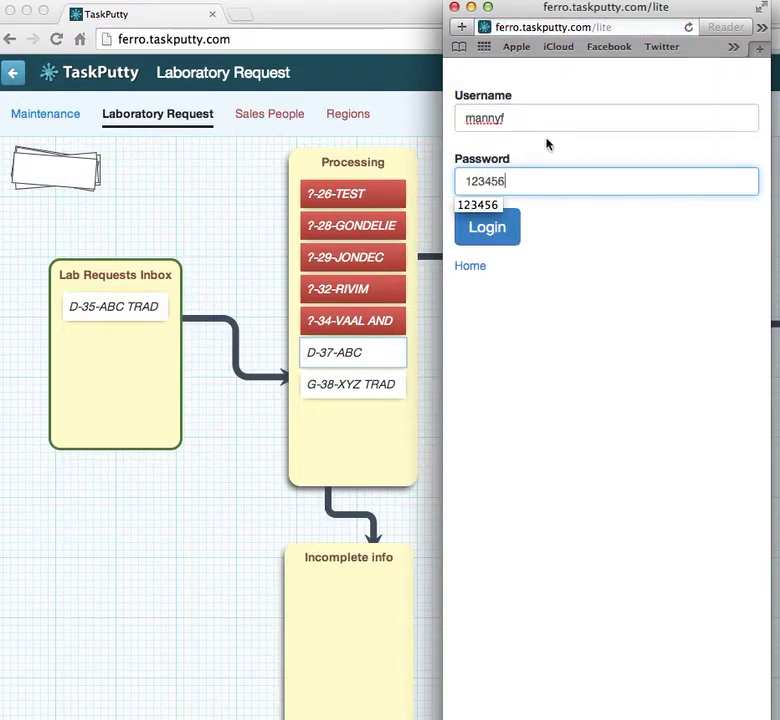
pyautogui.click(505, 228)
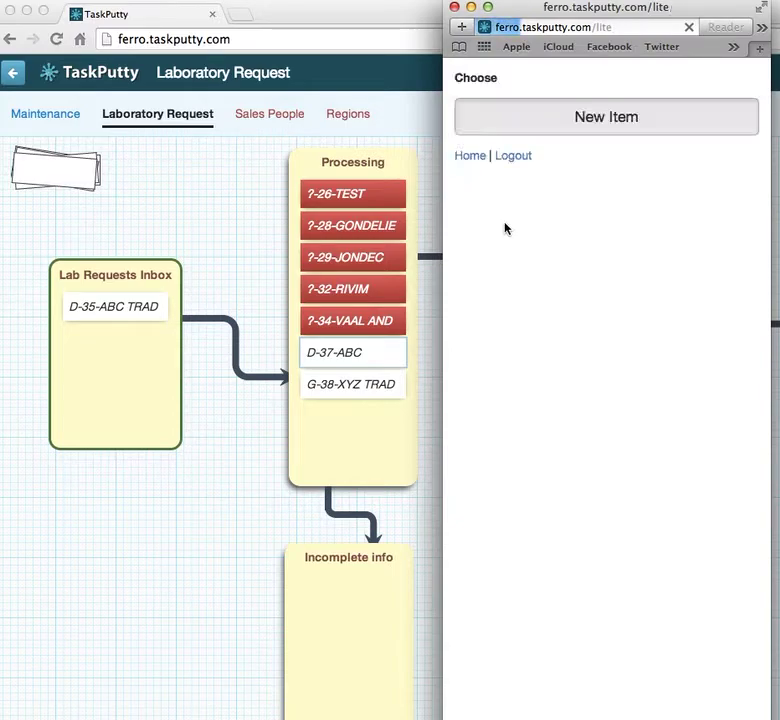
pyautogui.click(560, 126)
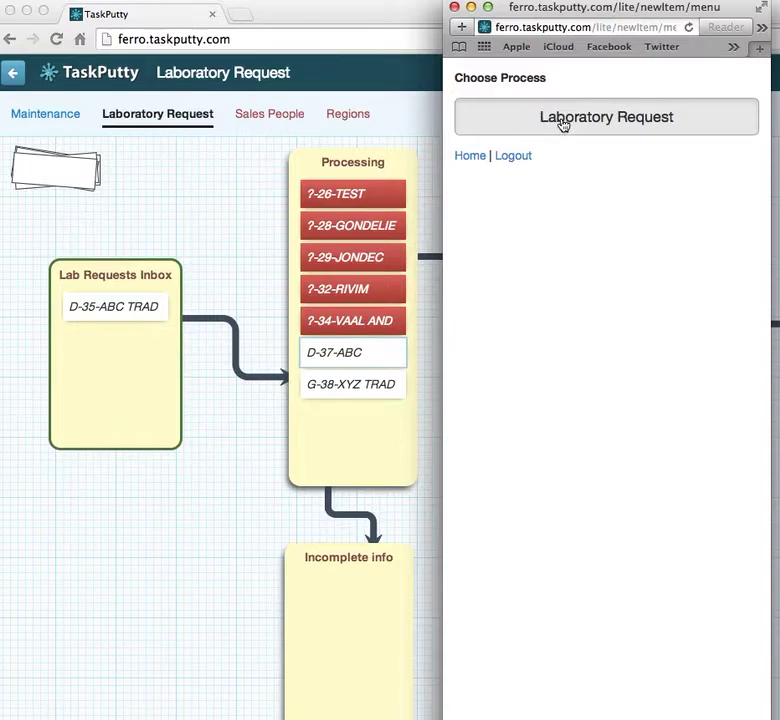
# - Create a Laboratory Request for DEF Shoes with the requester's name and Process Now ticked
pyautogui.click(562, 122)
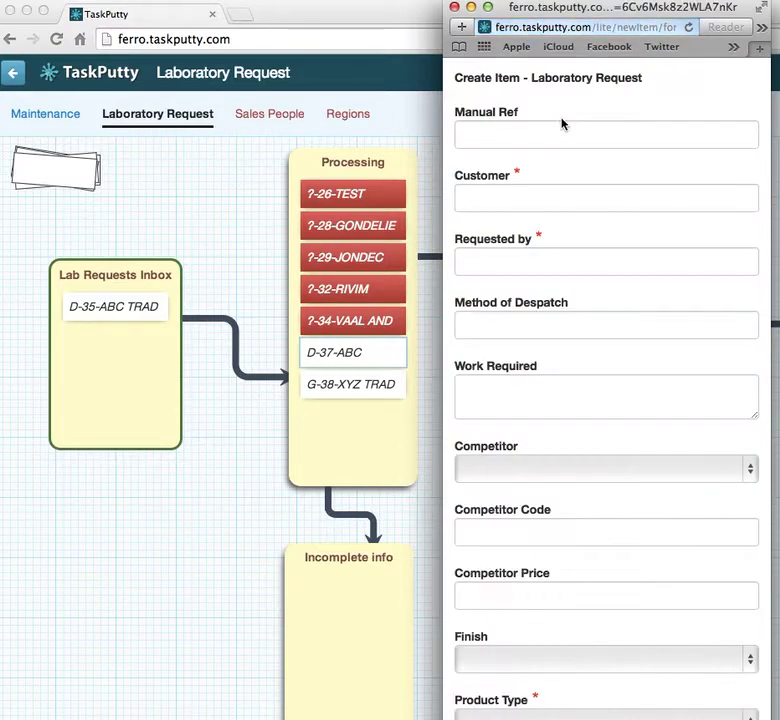
pyautogui.click(503, 191)
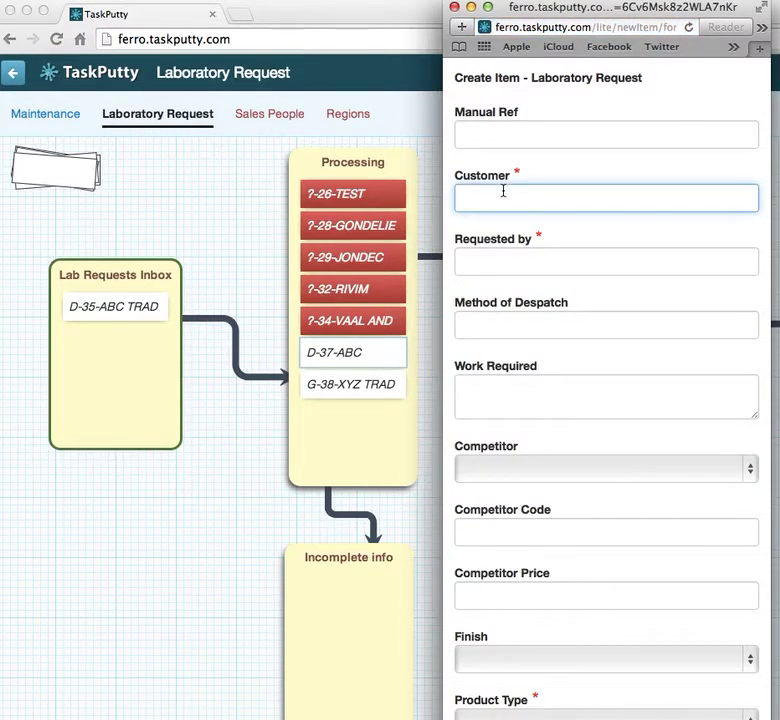
pyautogui.write('DEF Shoes')
pyautogui.click(513, 264)
pyautogui.write('Bob')
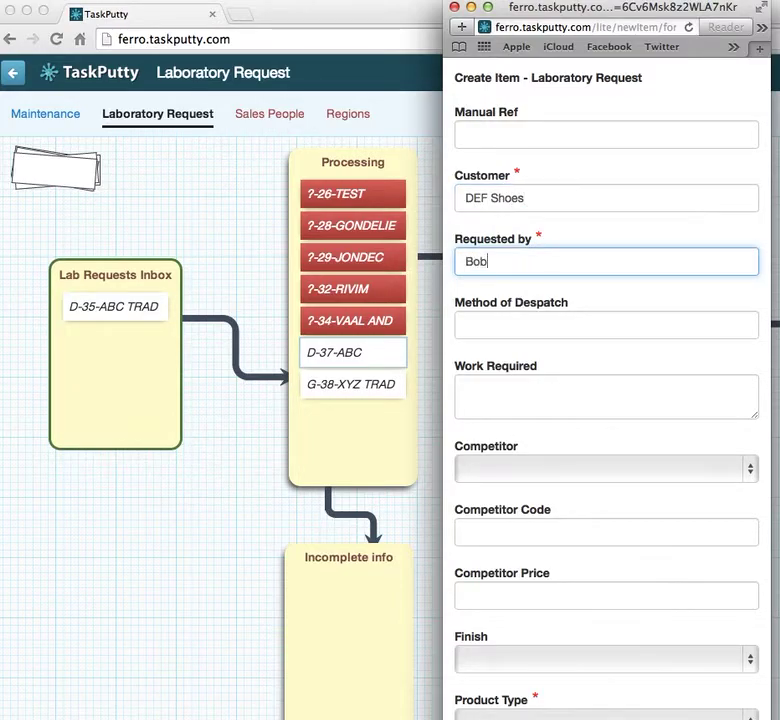
pyautogui.scroll(-10, 562, 487)
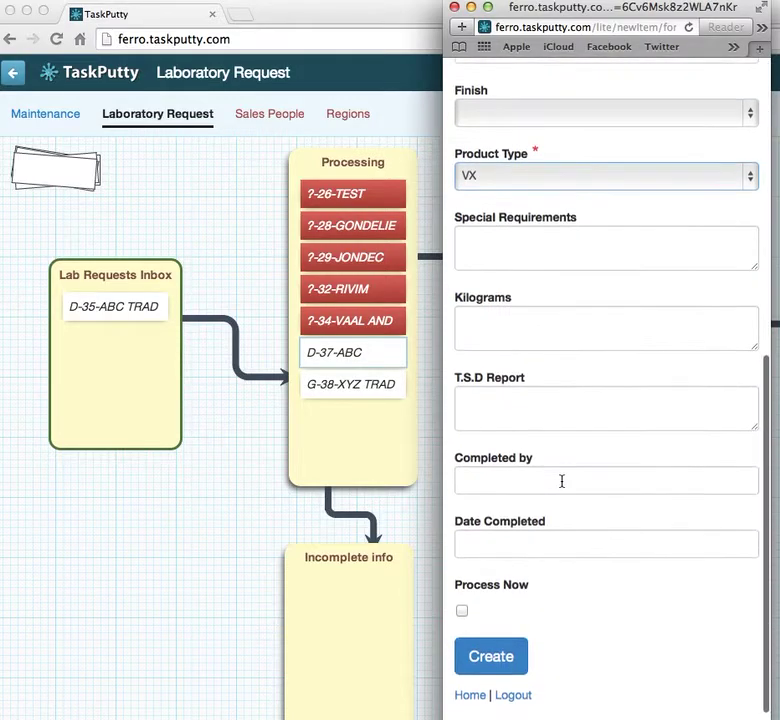
pyautogui.click(463, 615)
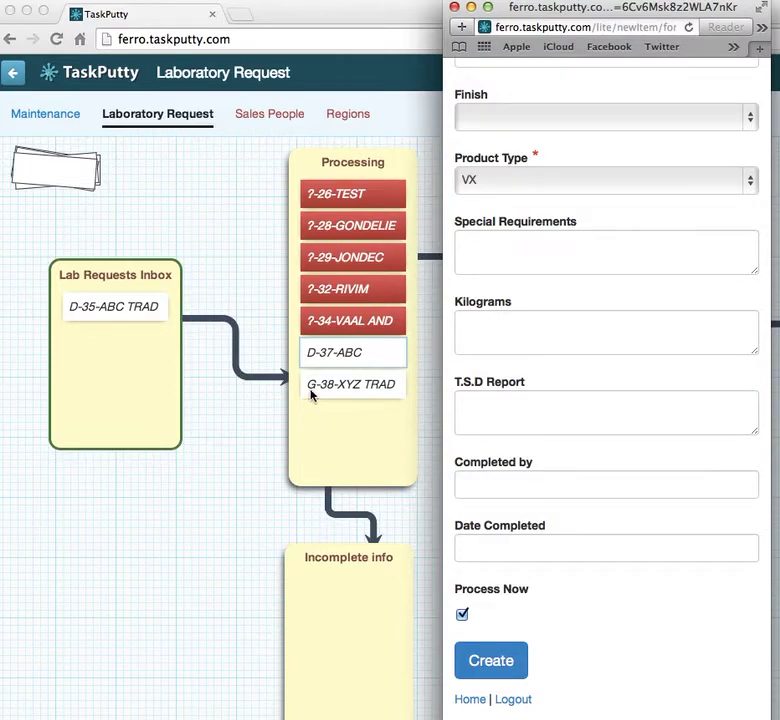
pyautogui.click(489, 661)
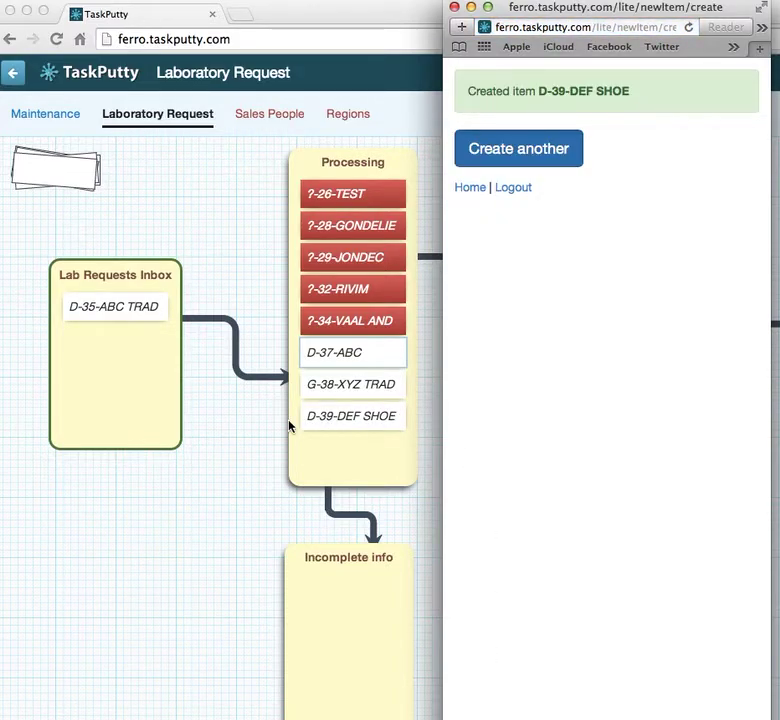
# - Bring the main workflow board forward, showing D-39-DEF SHOE in Processing
pyautogui.click(226, 445)
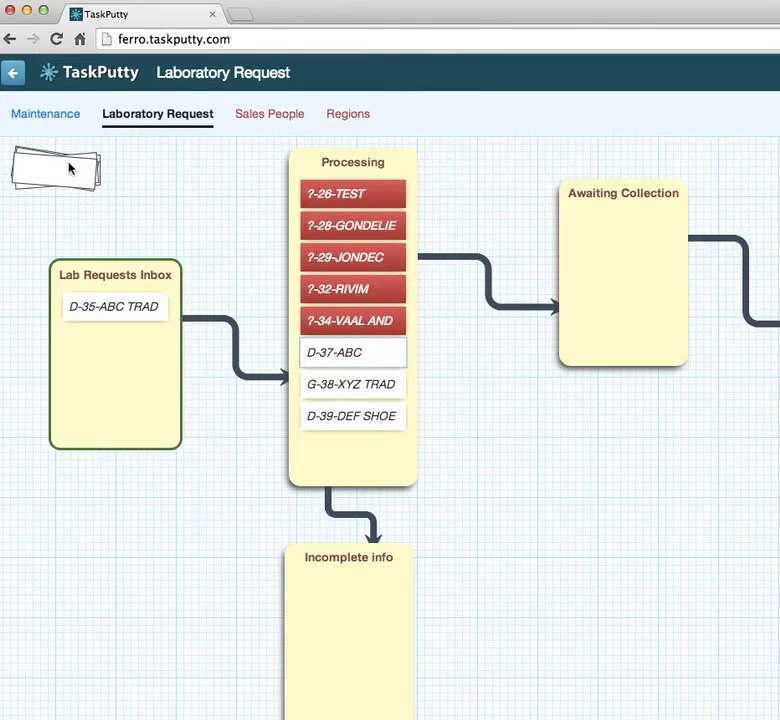
pyautogui.press('super+Tab')
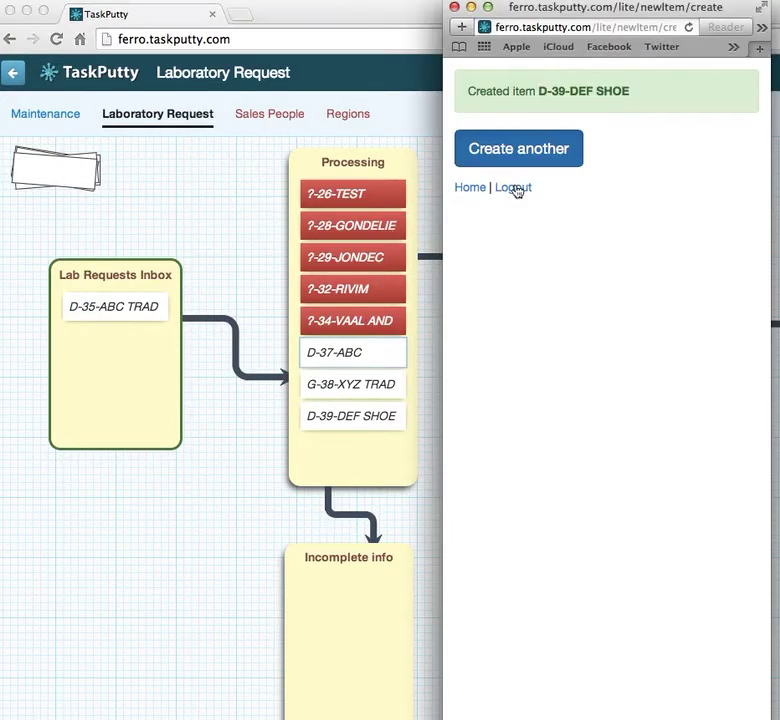
pyautogui.click(305, 137)
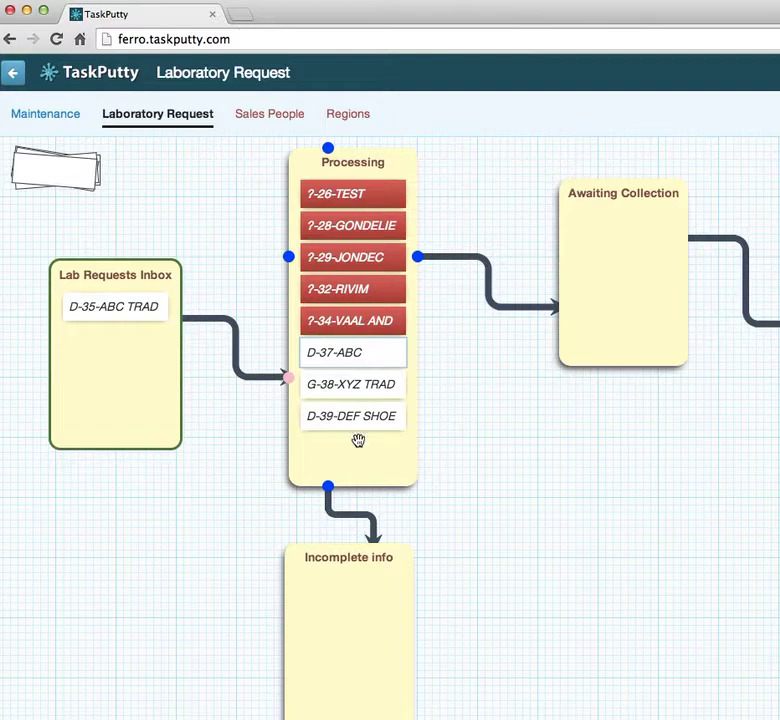
# - Enter Manual Ref G-101 on item G-38-XYZ TRAD and close its form
pyautogui.click(357, 376)
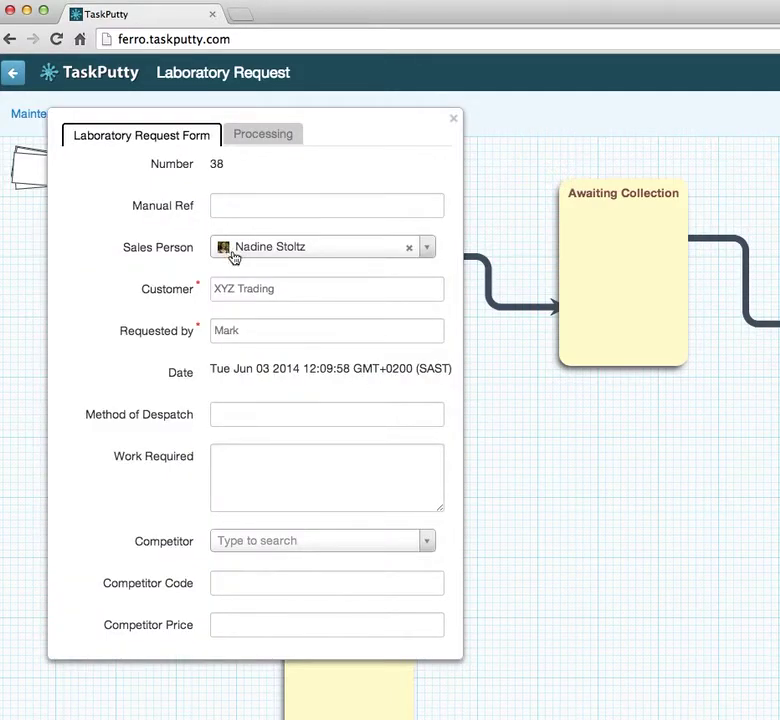
pyautogui.scroll(-5, 246, 498)
pyautogui.scroll(5, 246, 498)
pyautogui.moveTo(609, 308)
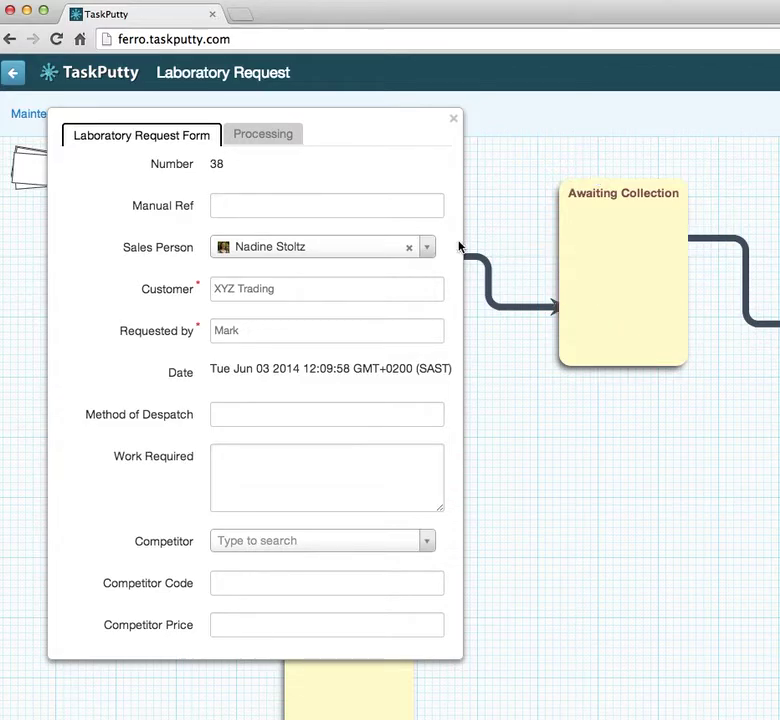
pyautogui.click(285, 208)
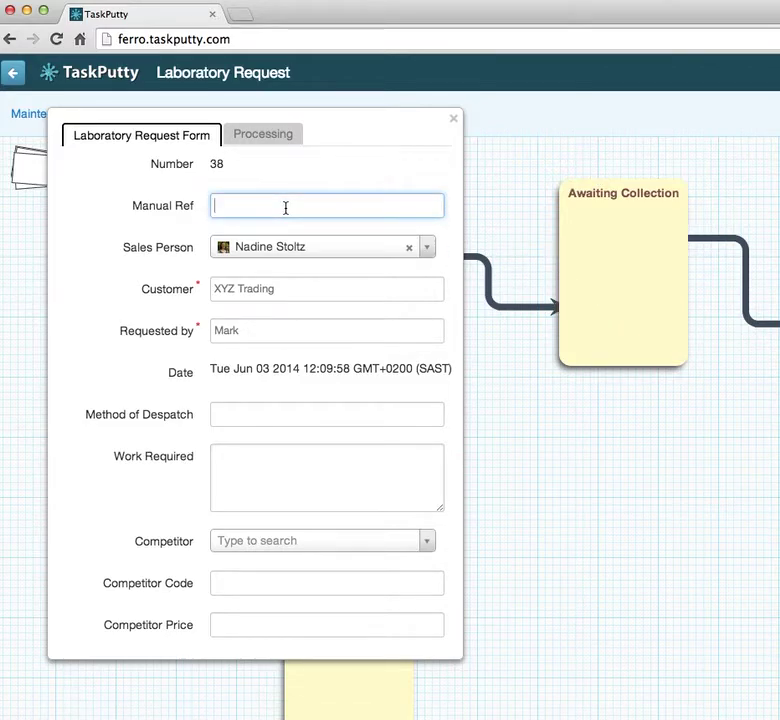
pyautogui.write('G-101')
pyautogui.click(251, 329)
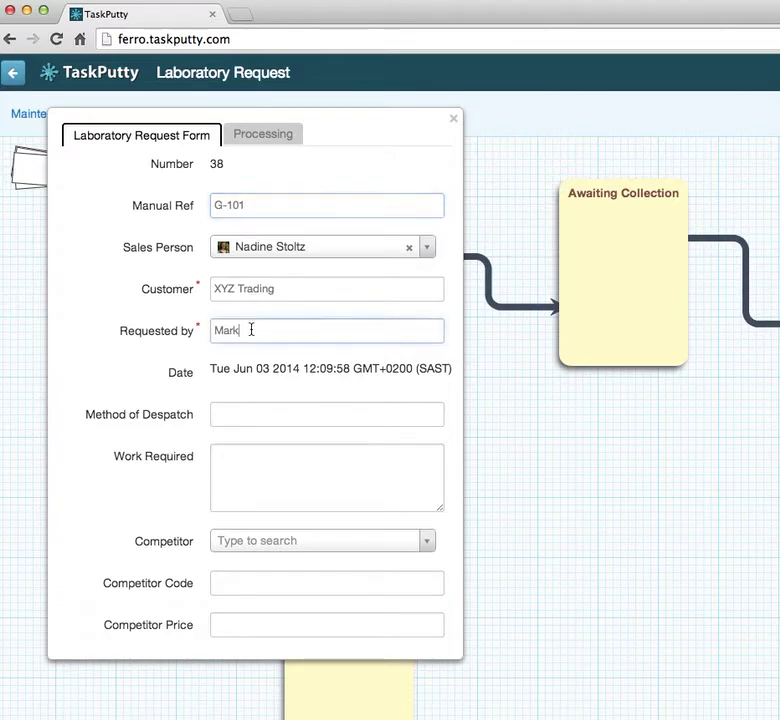
pyautogui.click(254, 203)
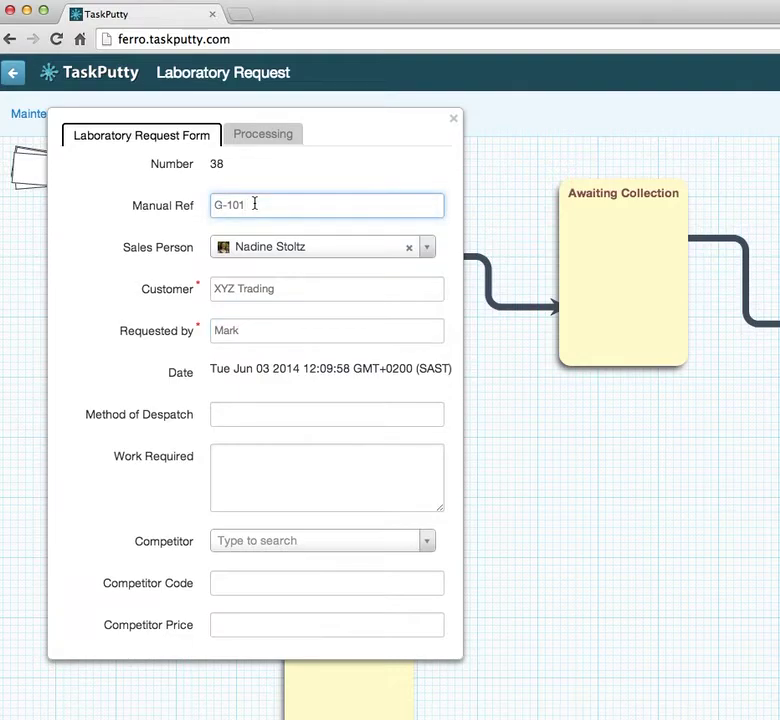
pyautogui.click(454, 122)
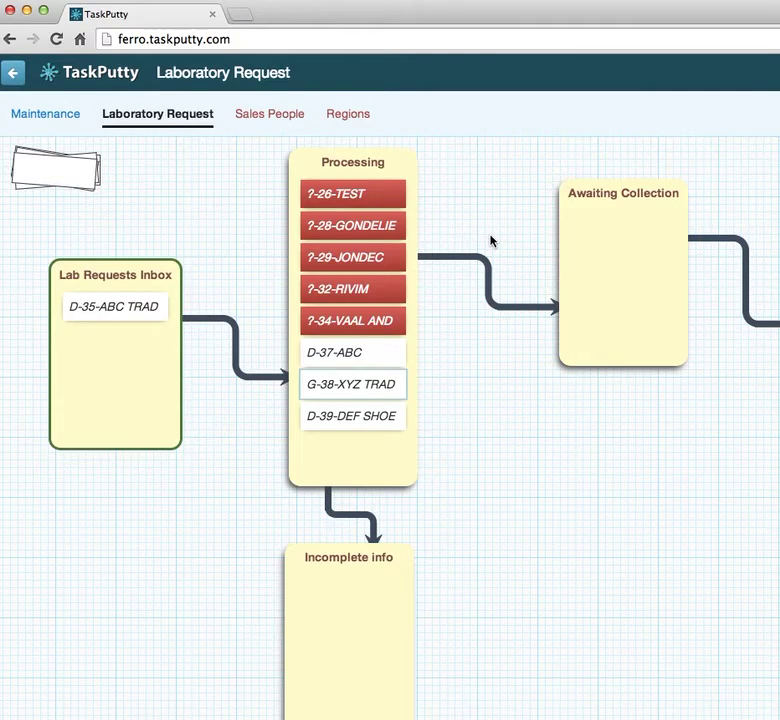
pyautogui.moveTo(347, 381)
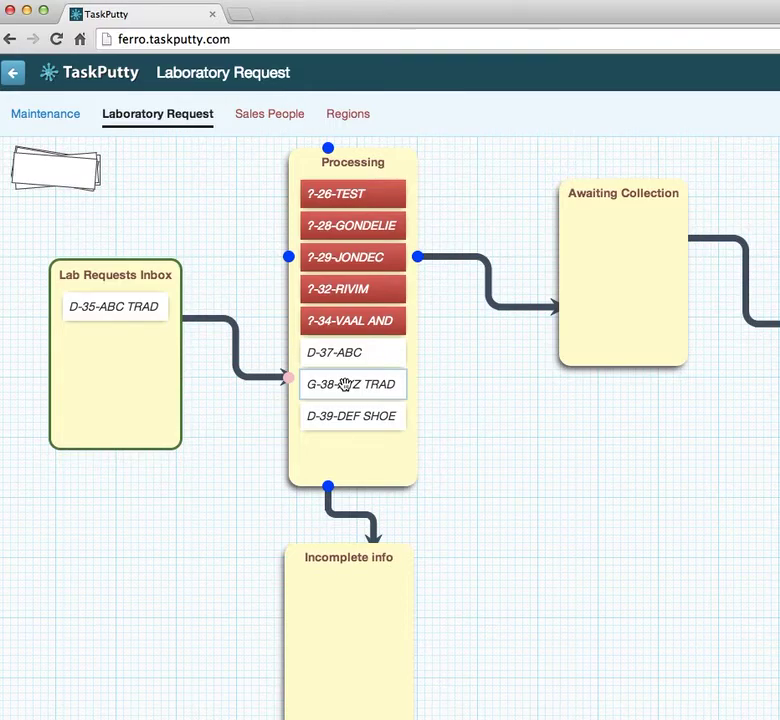
pyautogui.rightClick(345, 384)
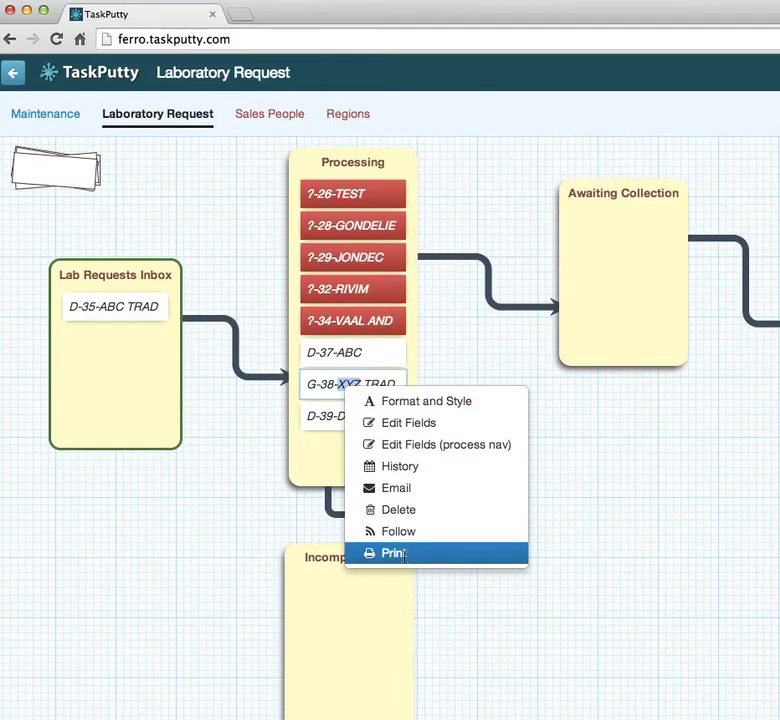
pyautogui.click(628, 549)
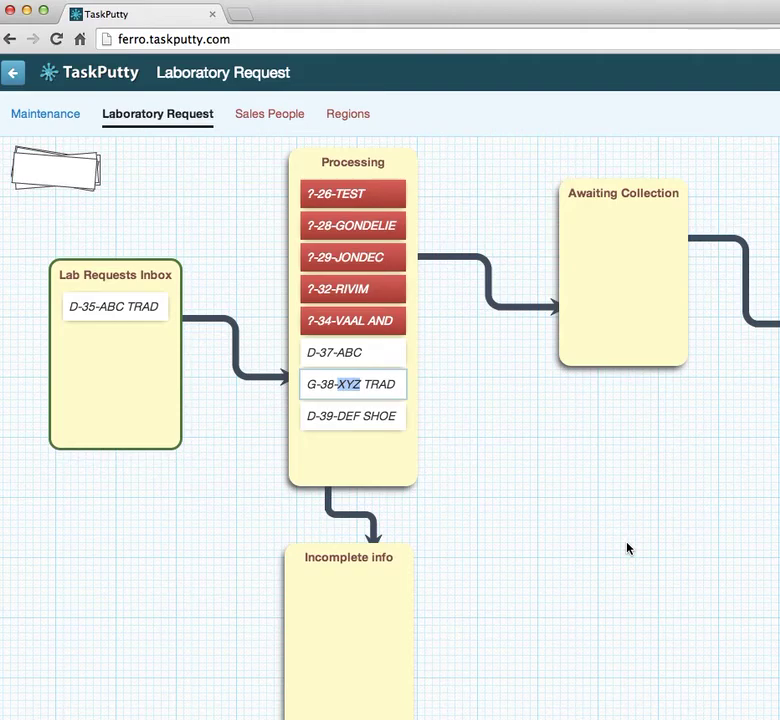
pyautogui.moveTo(359, 252)
pyautogui.moveTo(557, 277)
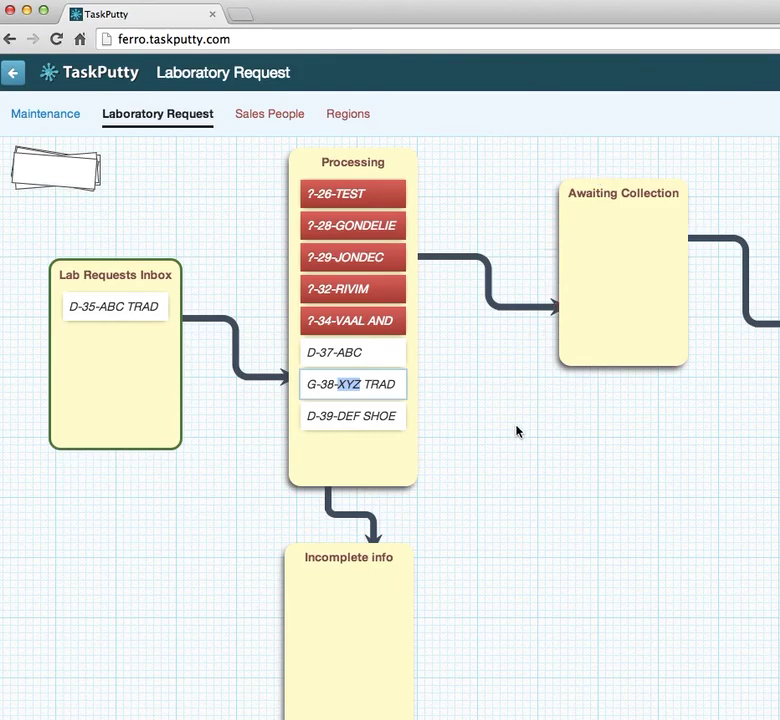